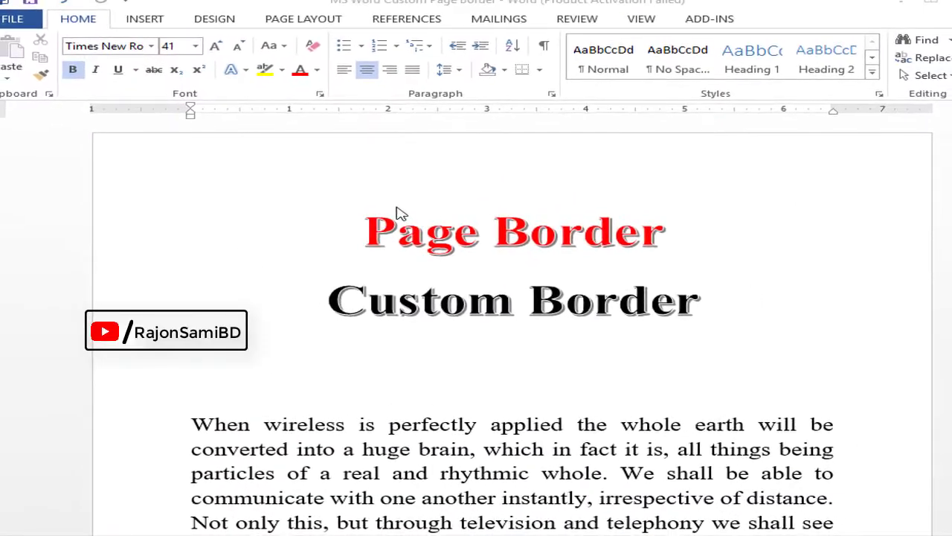
- Insert the Blank header design and delete its [Type here] placeholder text
double_click(219, 156)
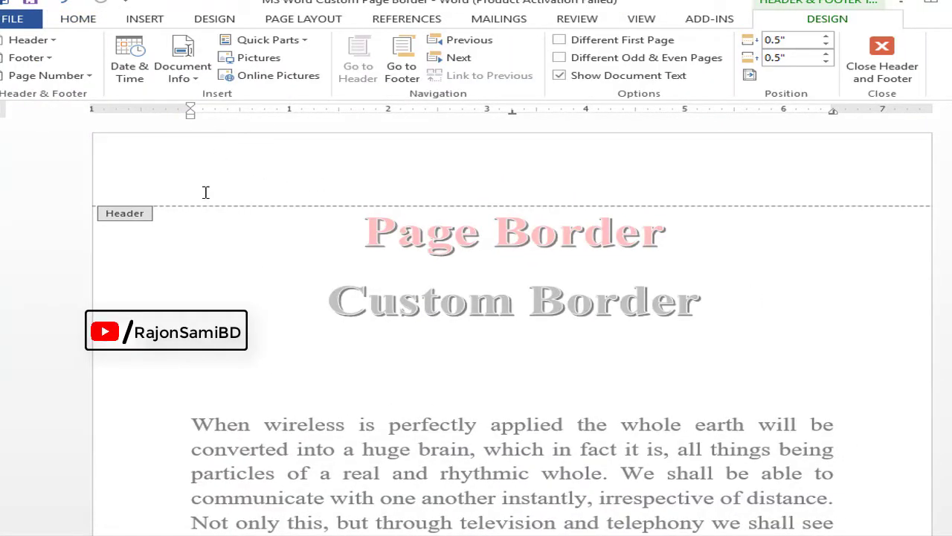
double_click(263, 266)
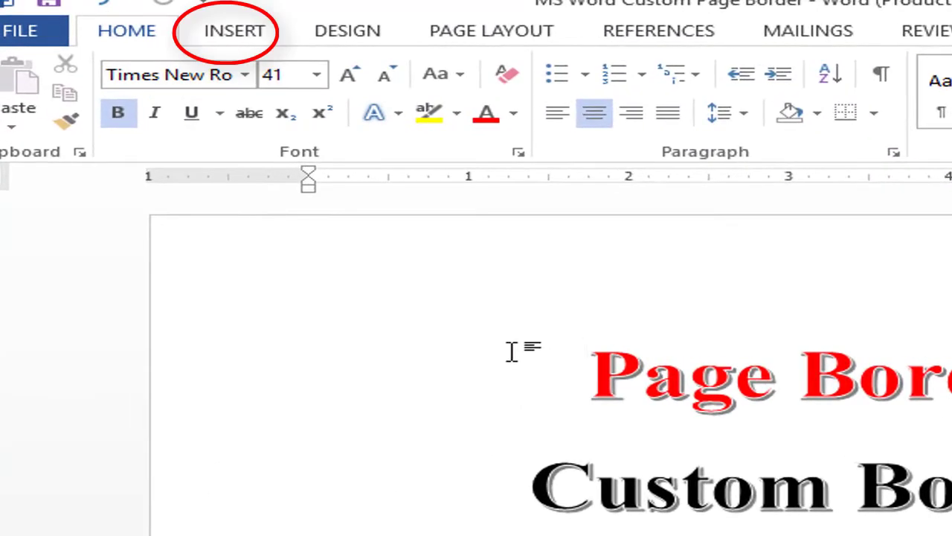
click(245, 36)
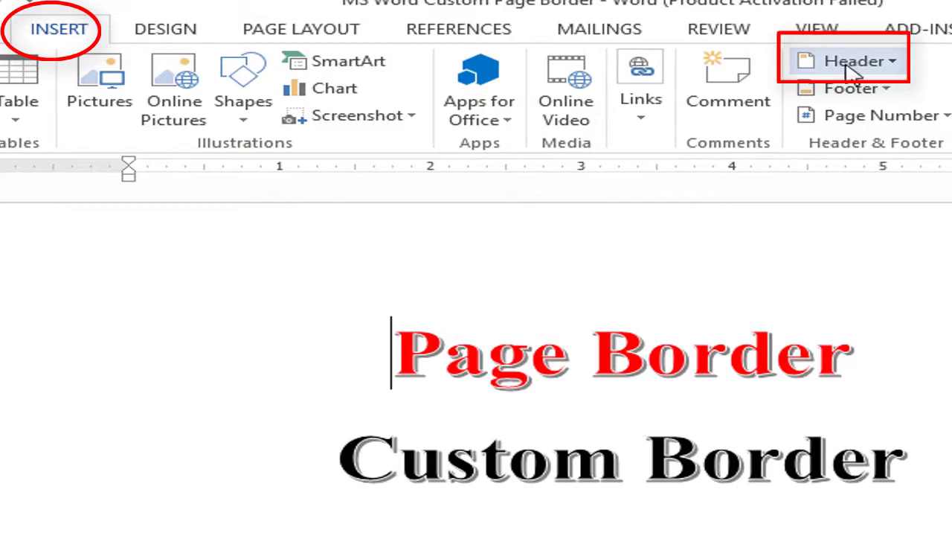
click(854, 62)
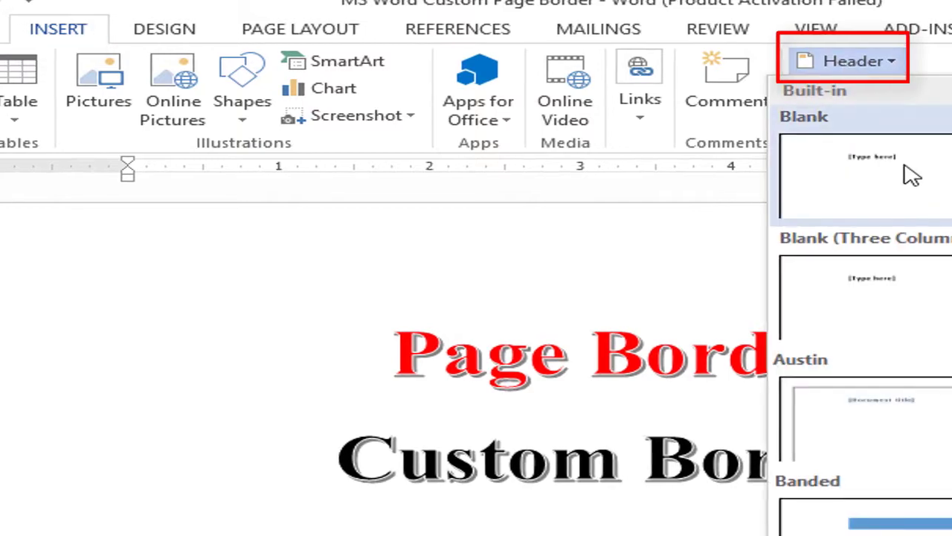
click(912, 176)
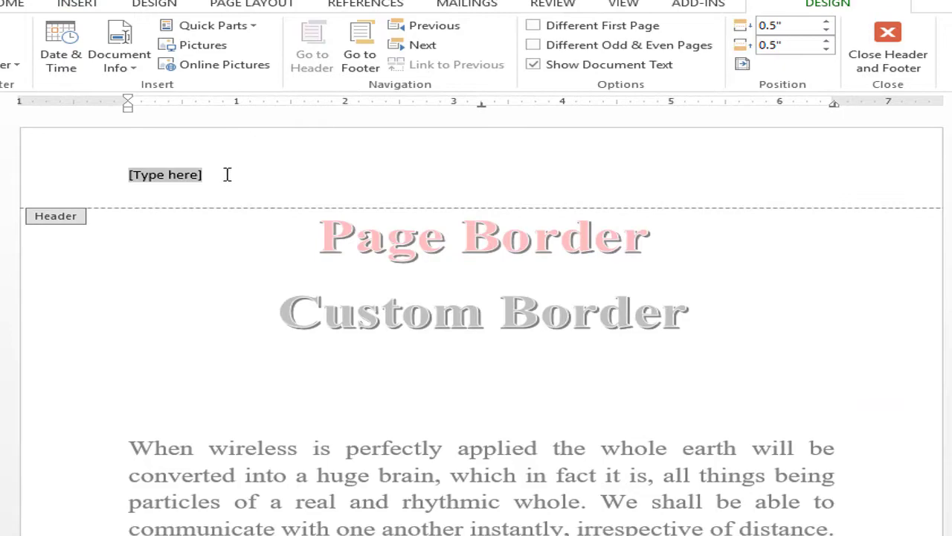
key(Delete)
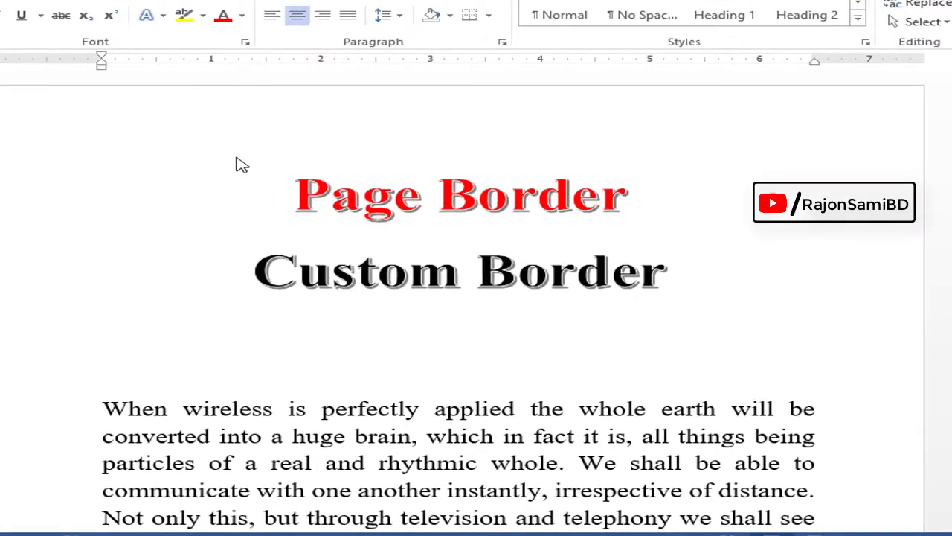
- Type the Facebook page URL in the header and set its font colour to Automatic black
double_click(265, 111)
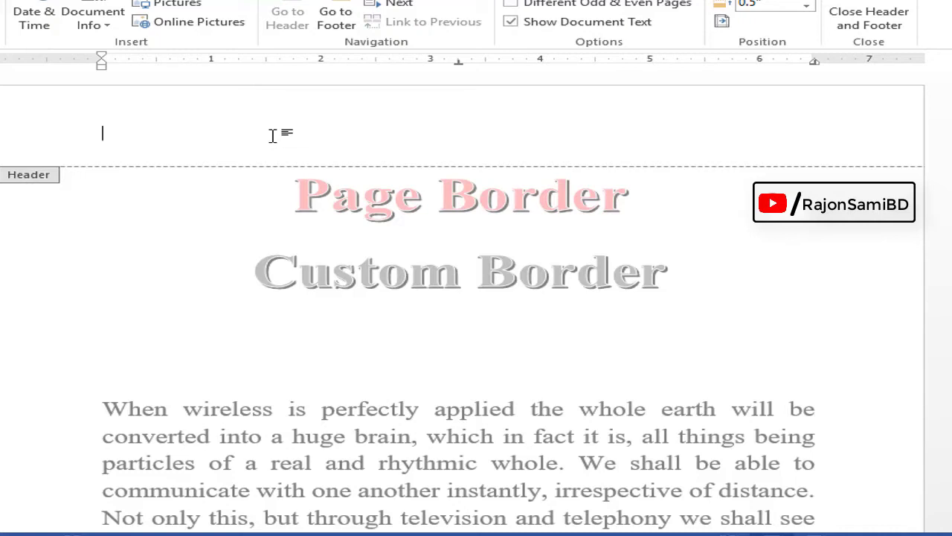
text(www.facebook)
text(.c)
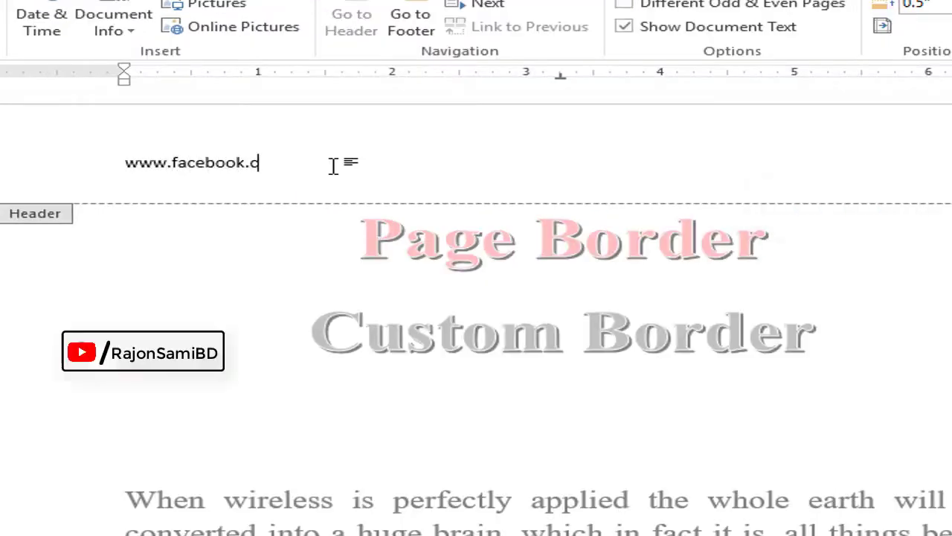
text(ial)
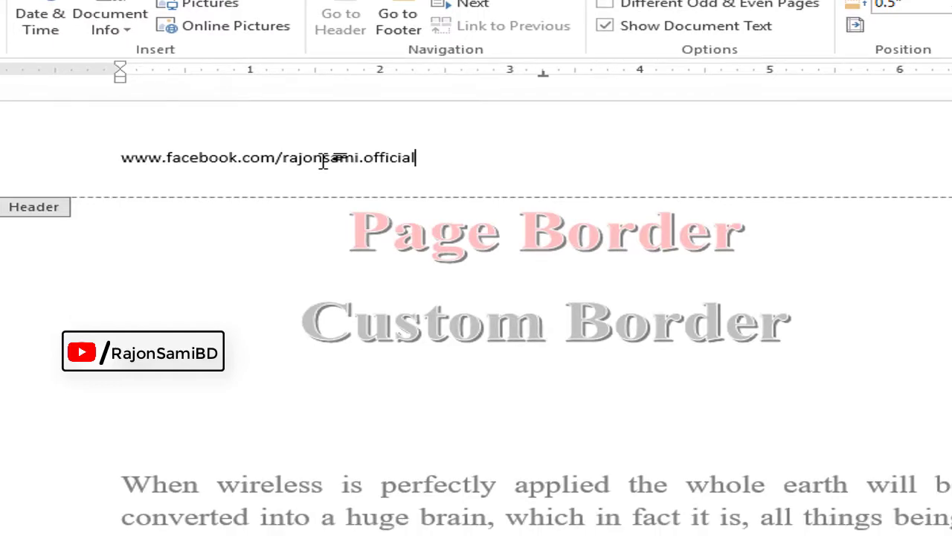
triple_click(323, 161)
click(286, 17)
click(298, 35)
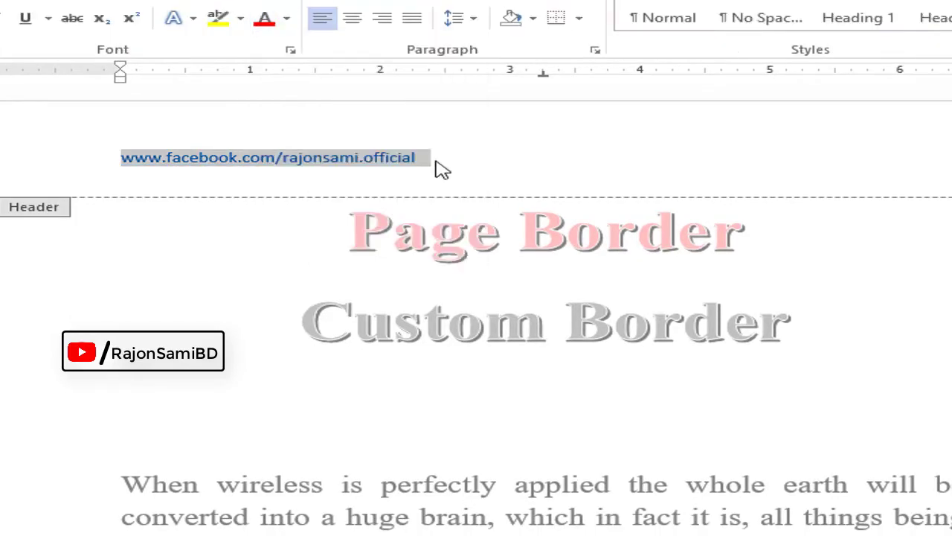
click(439, 169)
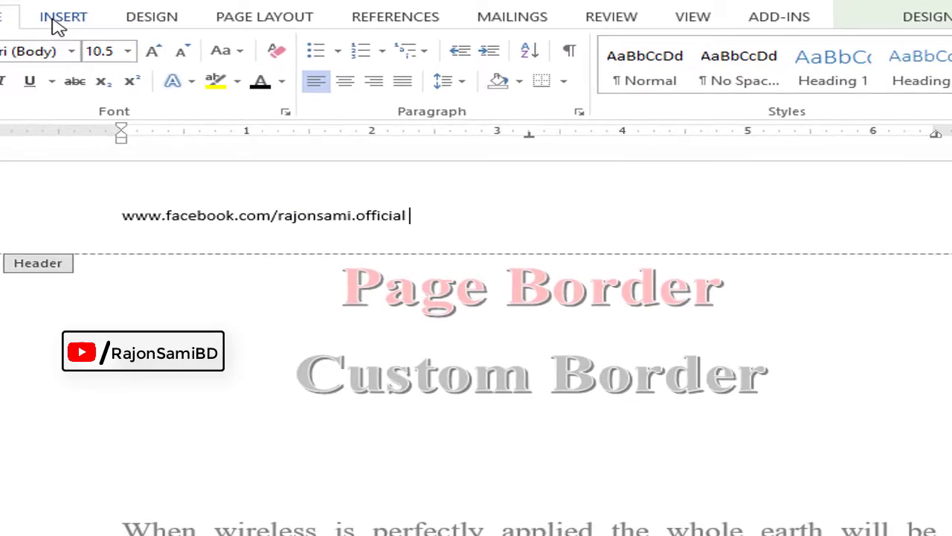
- Insert a ❖ symbol after the Facebook link and another at the line start
click(60, 21)
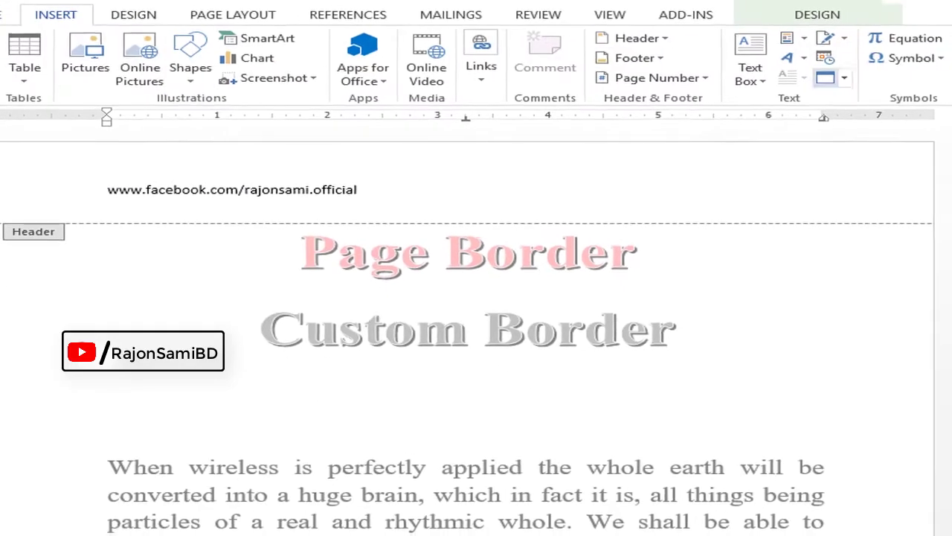
click(898, 58)
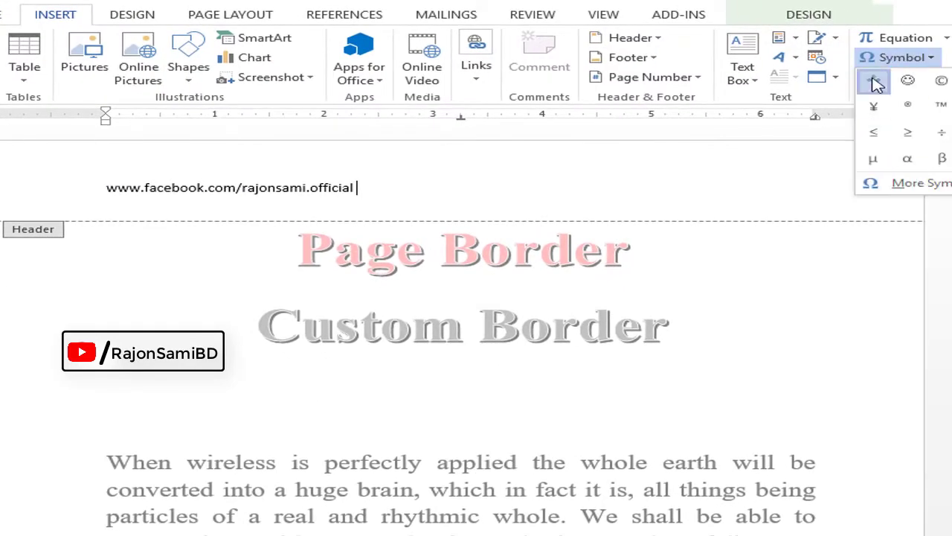
click(874, 81)
key(Home)
key(ctrl+v)
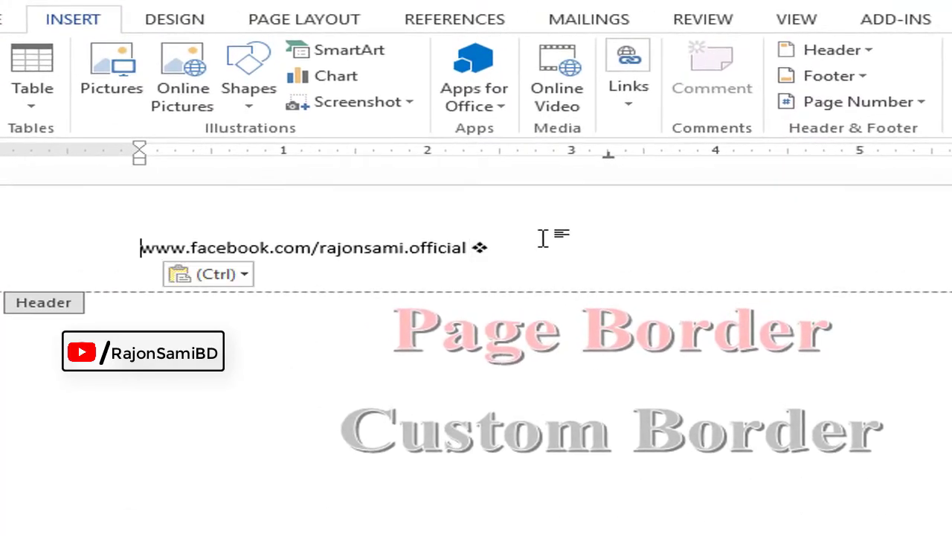
key(End)
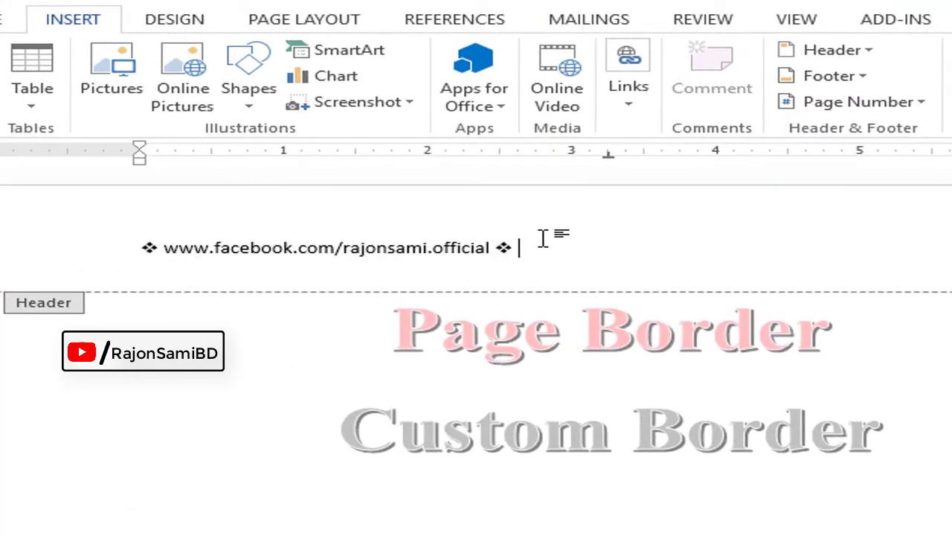
- Add the YouTube channel address without autolink, then a ❖ and the Facebook group entry
text(www.youtube.com)
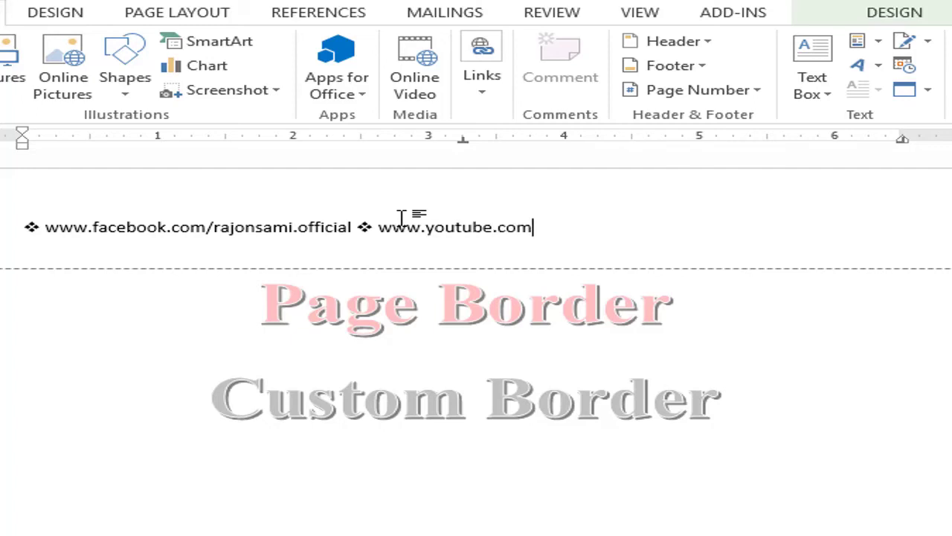
text(/rajonsamibd)
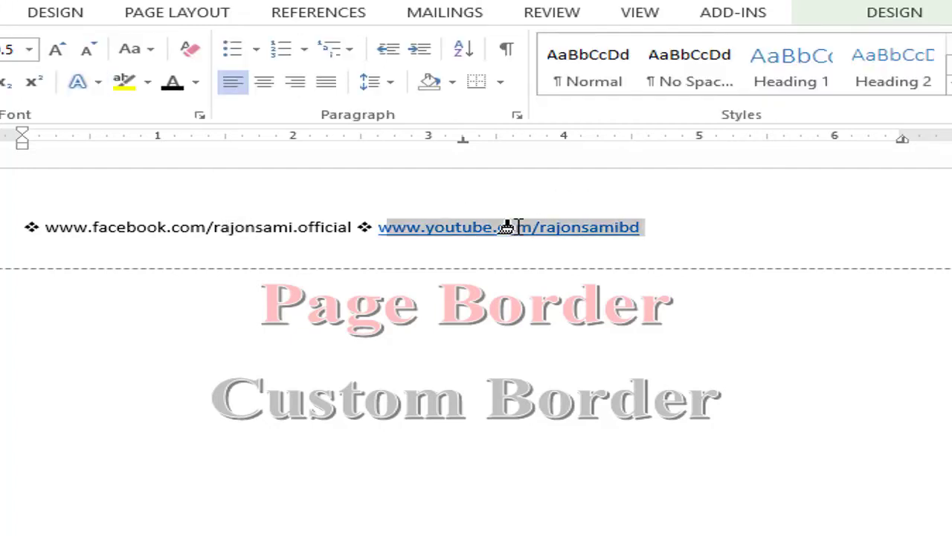
key(ctrl+z)
text(❖)
text(facebook)
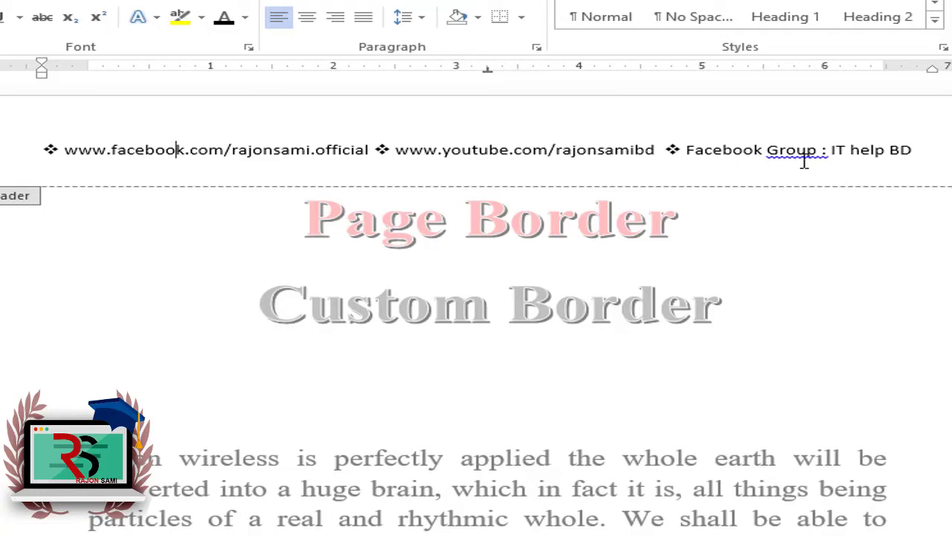
- Copy the header's ❖-separated links line and paste it into the footer
triple_click(304, 151)
key(ctrl+c)
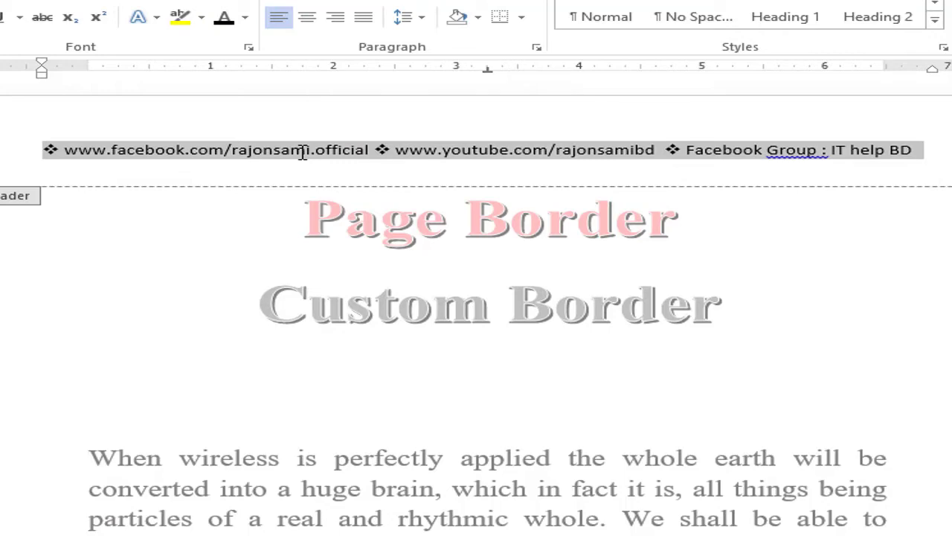
scroll(94, 511, down, 15)
click(94, 510)
key(ctrl+v)
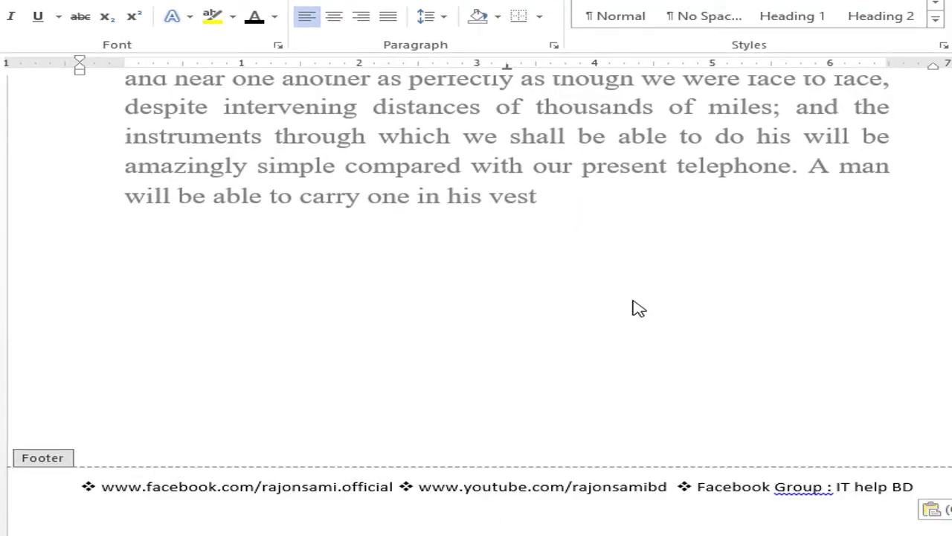
scroll(636, 309, up, 3)
scroll(634, 308, up, 3)
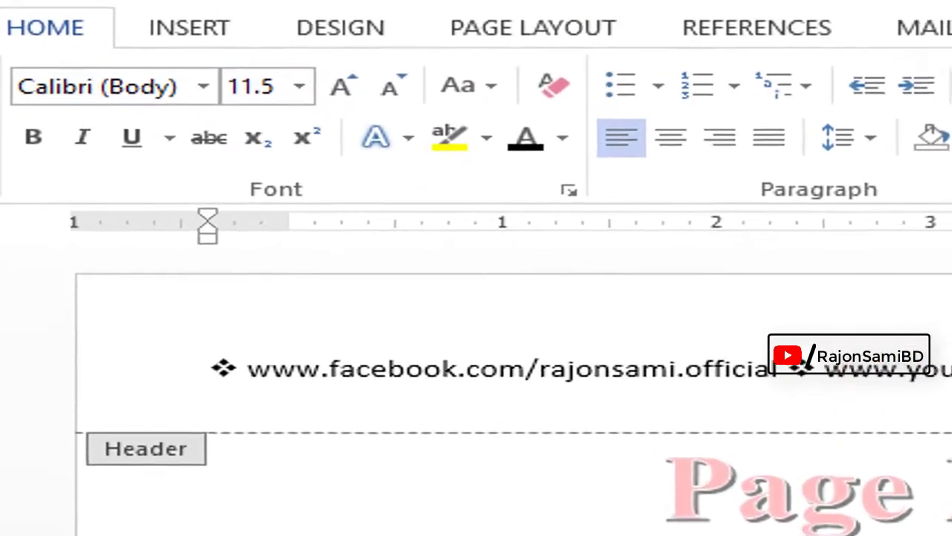
- Draw a wide text box below the Custom Border title and paste the links line into it
click(208, 28)
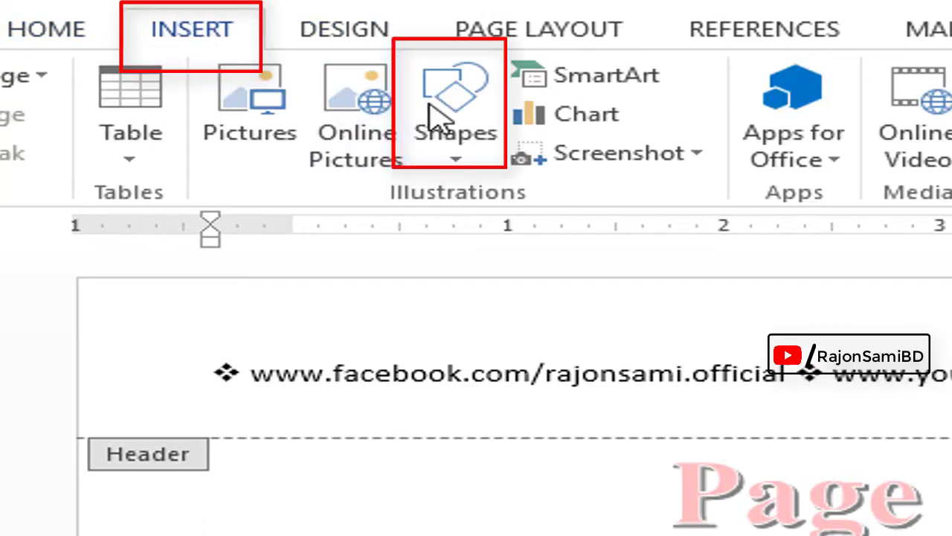
click(467, 108)
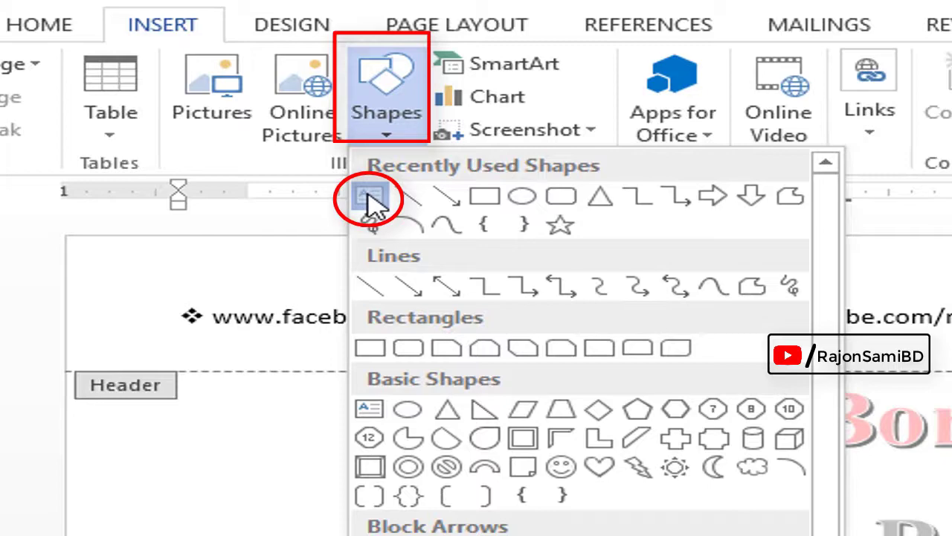
click(436, 232)
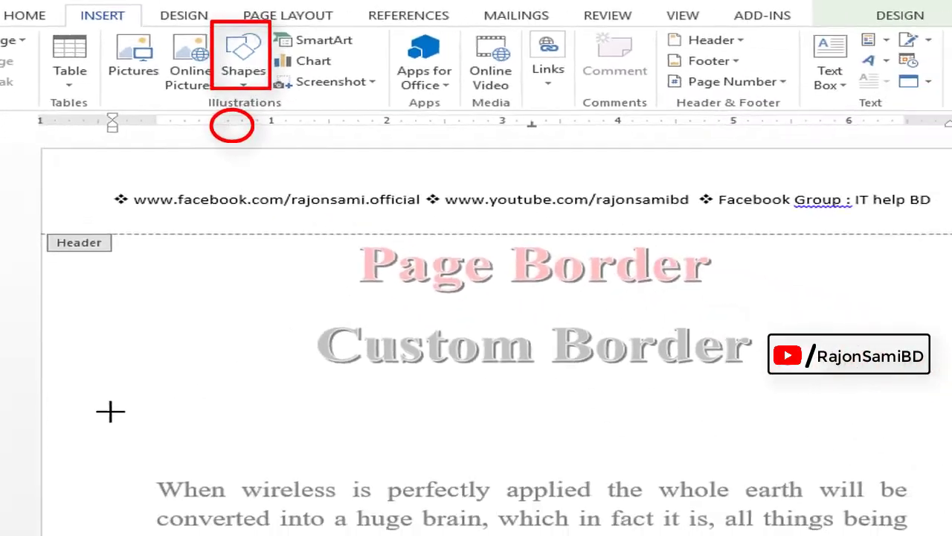
mouse_move(70, 373)
mouse_down()
mouse_move(245, 409)
mouse_move(892, 459)
mouse_up()
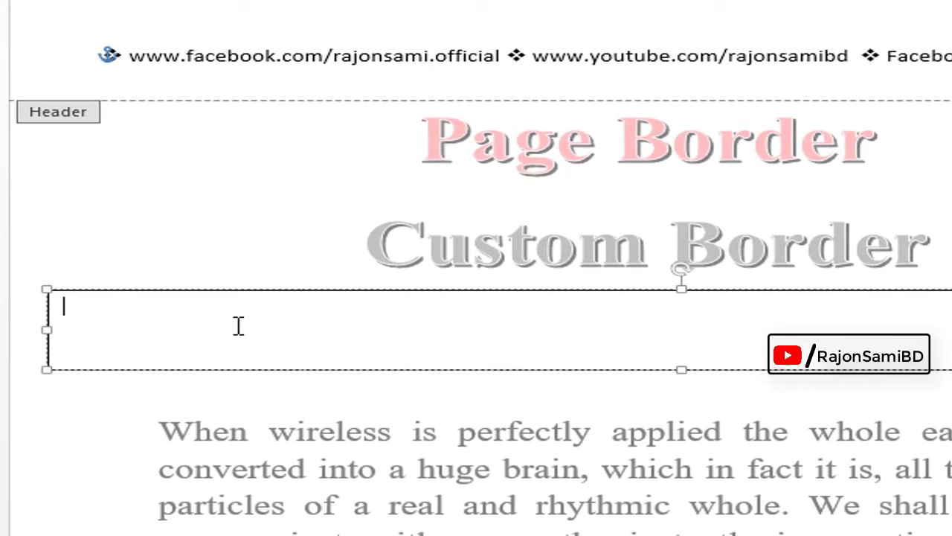
key(ctrl+v)
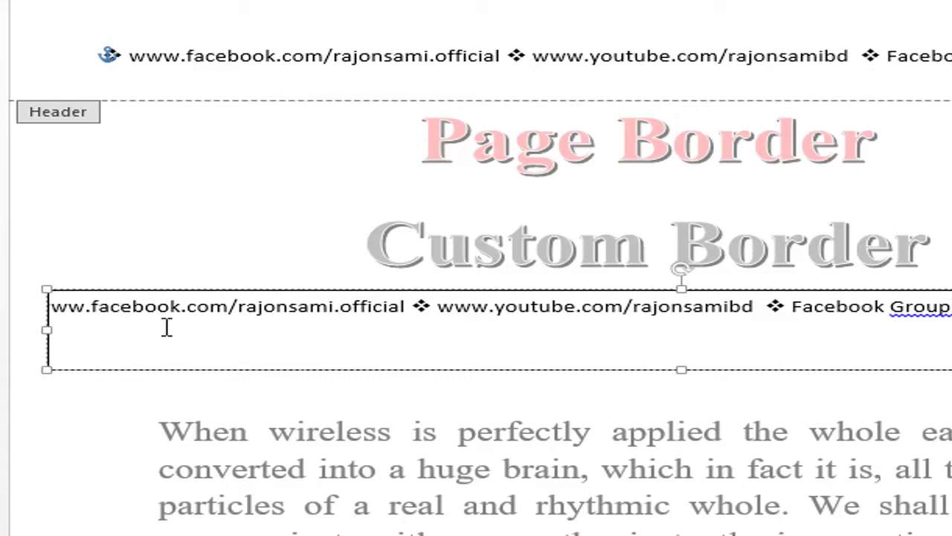
click(79, 290)
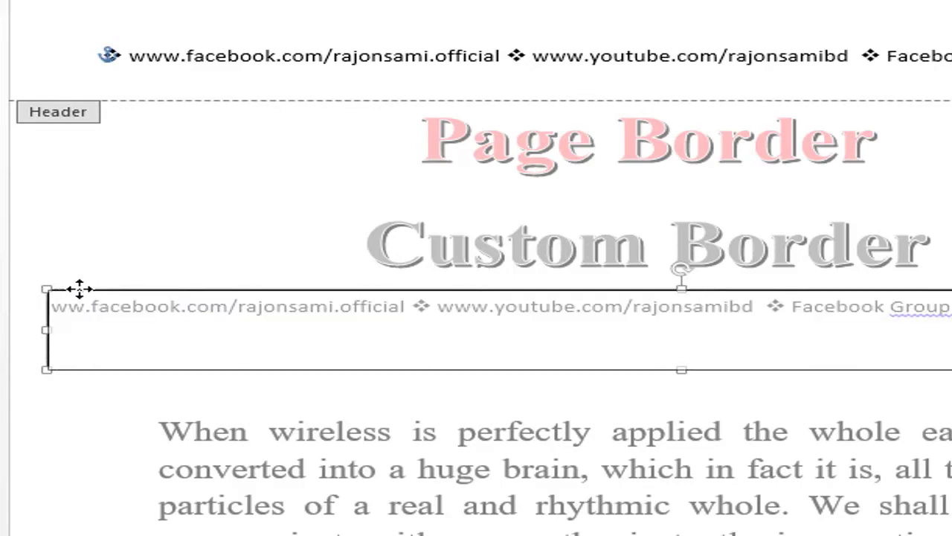
- Set the links text box to No fill and No line in Format Shape
right_click(80, 289)
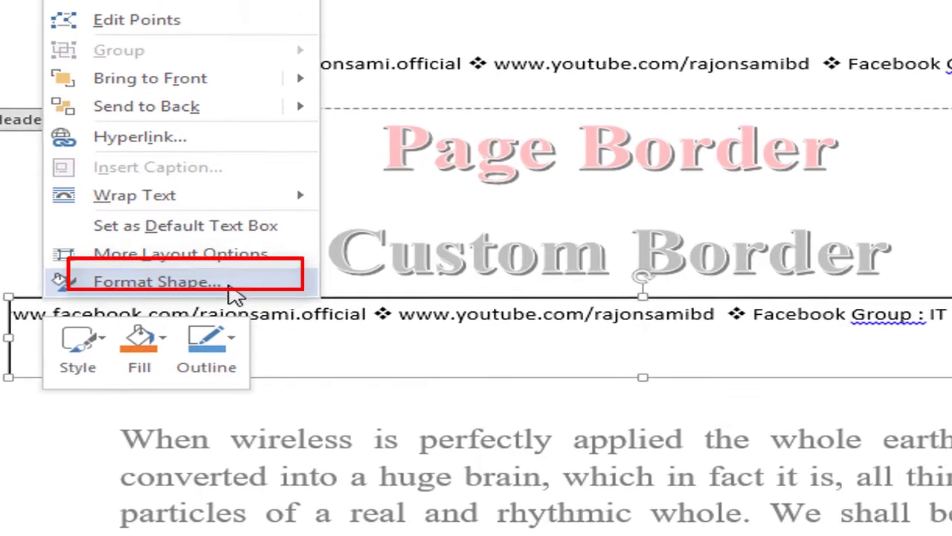
click(272, 286)
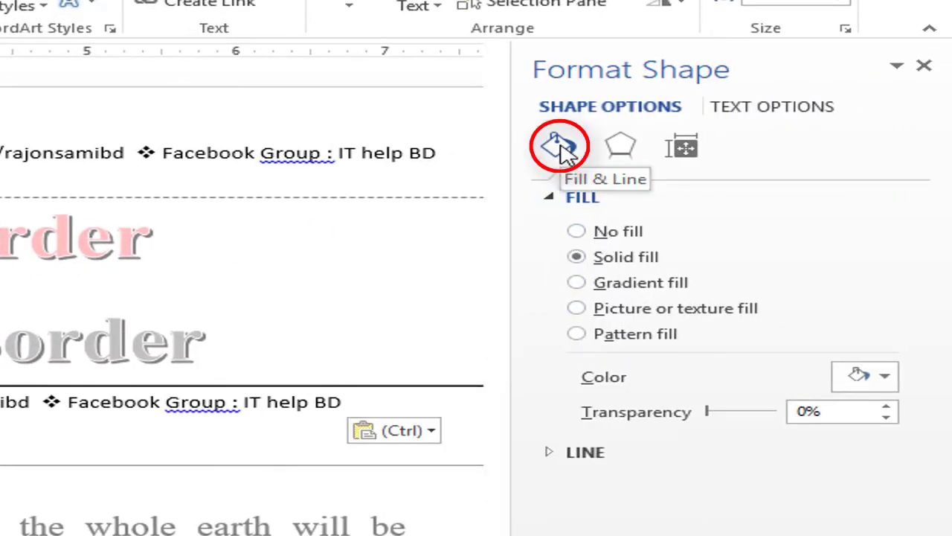
click(560, 146)
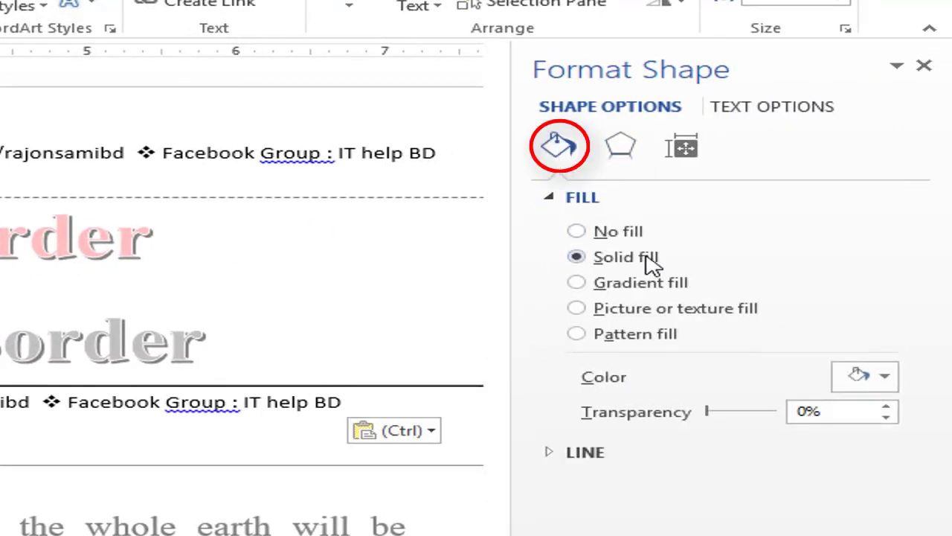
click(585, 231)
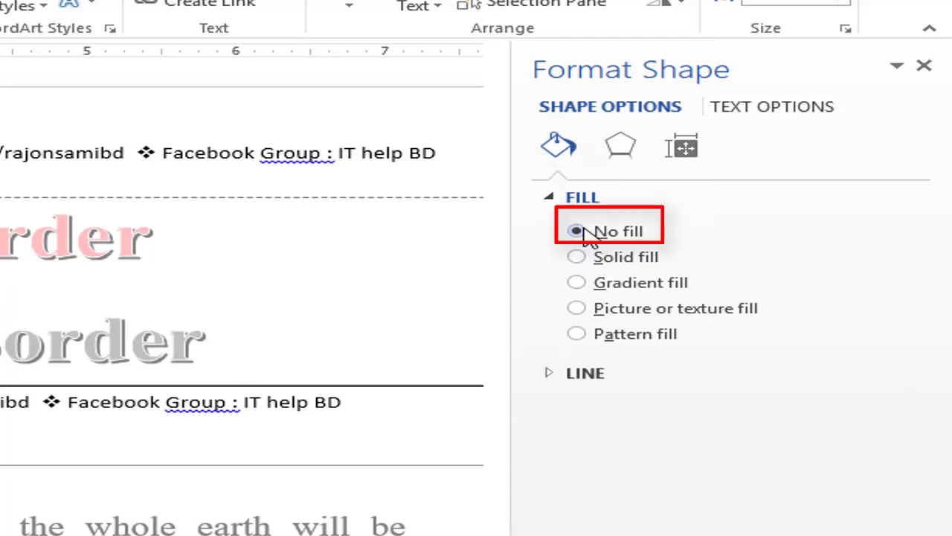
click(554, 374)
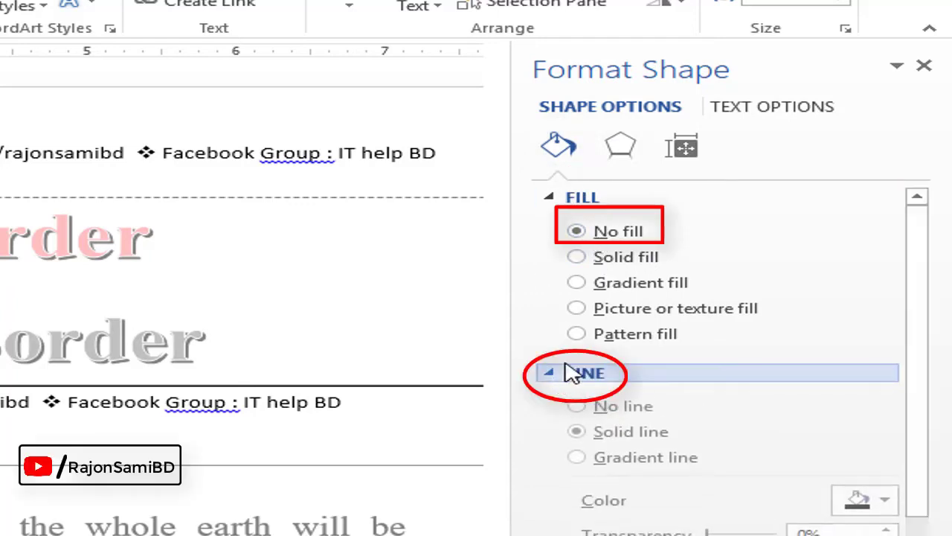
click(586, 407)
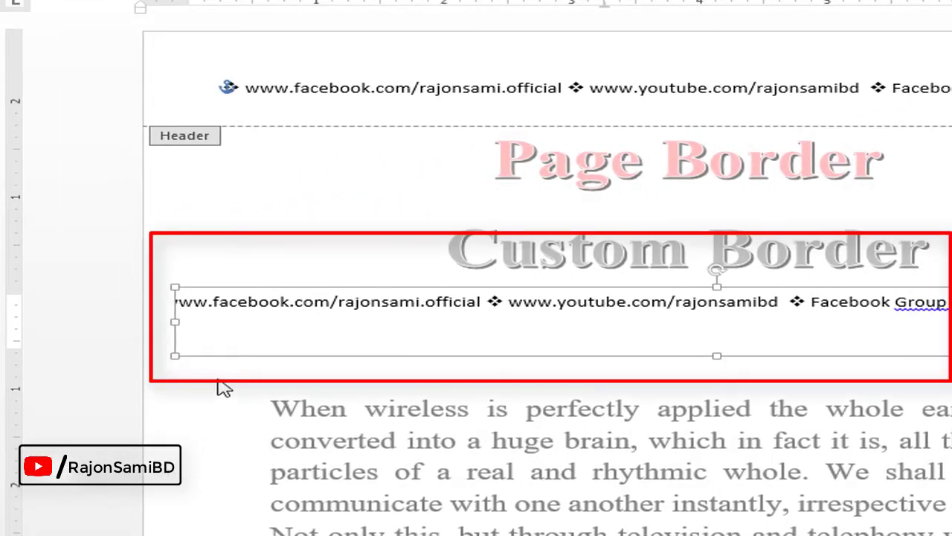
- Rotate the links text box 90° upright and drag it toward the right page edge
key(Escape)
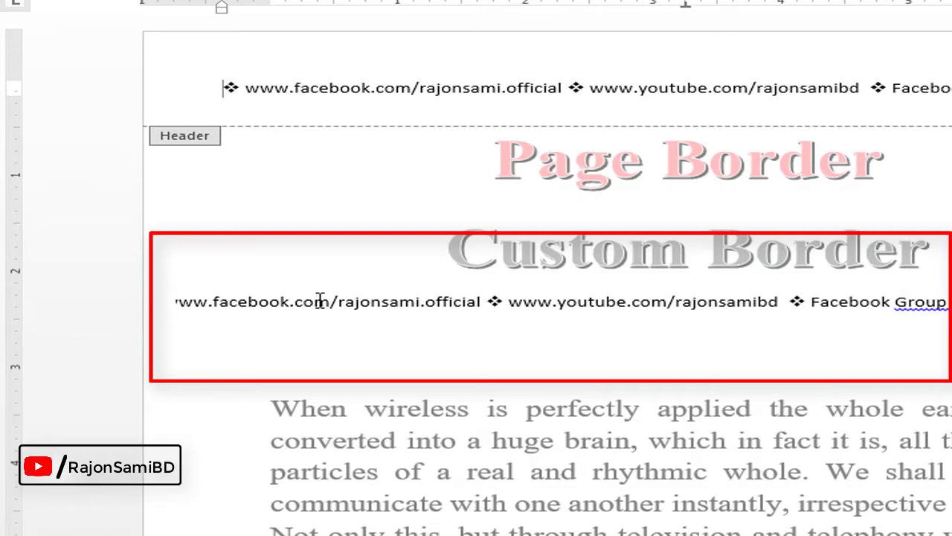
click(318, 300)
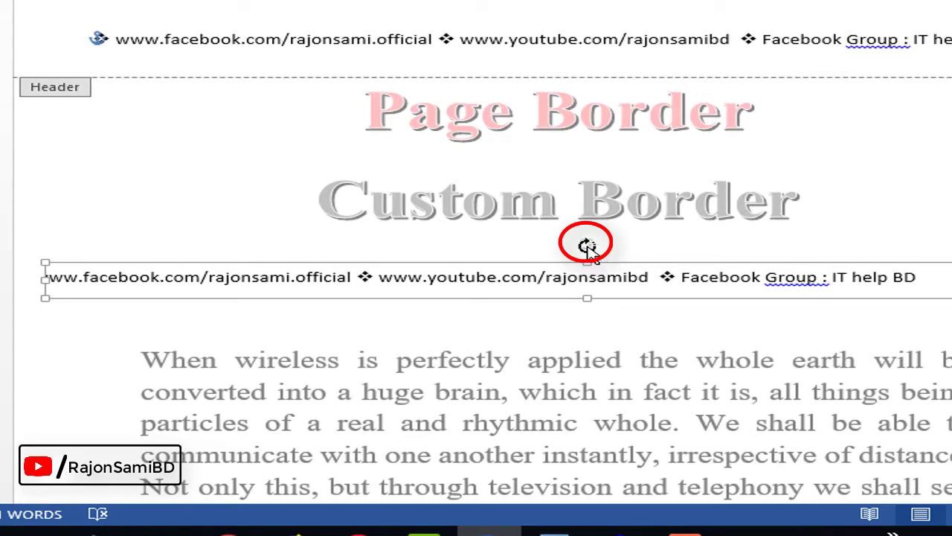
mouse_move(587, 244)
mouse_down()
mouse_move(439, 214)
mouse_move(604, 240)
mouse_up()
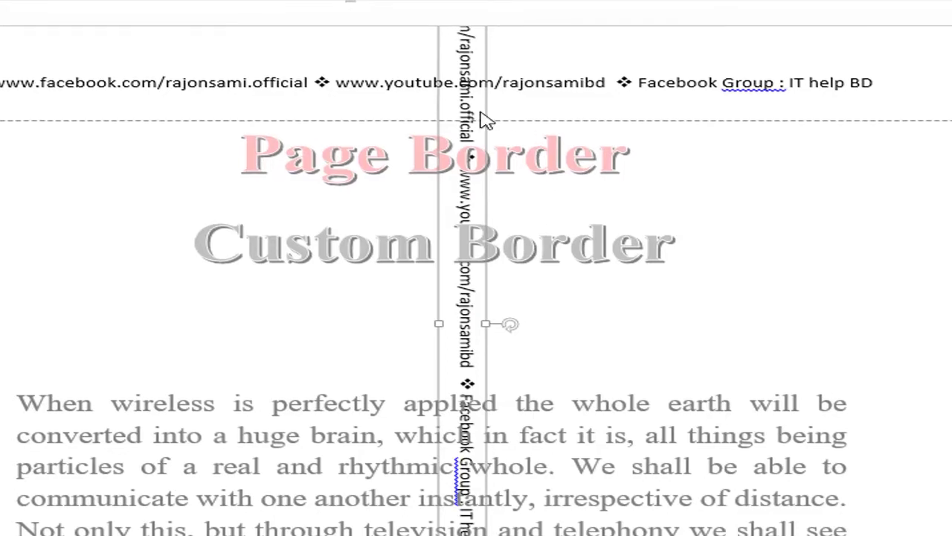
drag(404, 304, 848, 474)
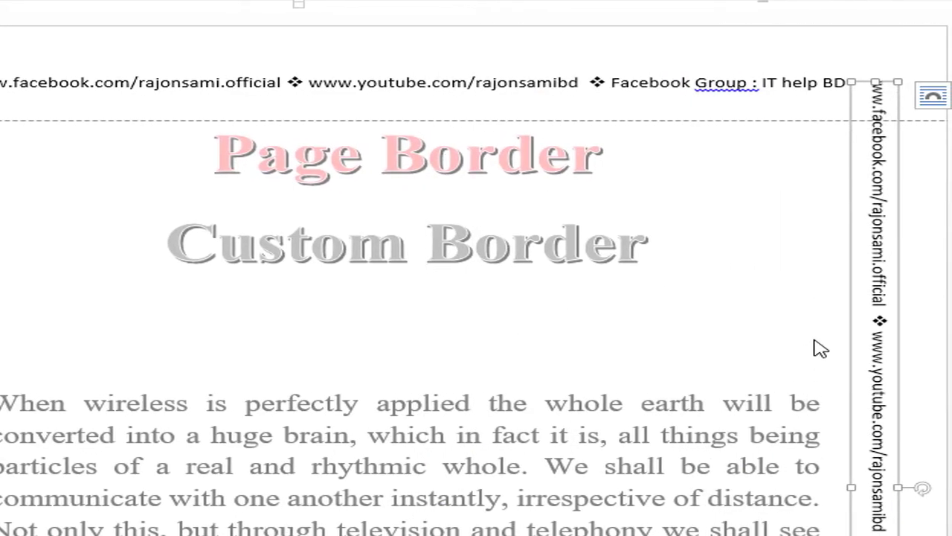
key(ctrl+z)
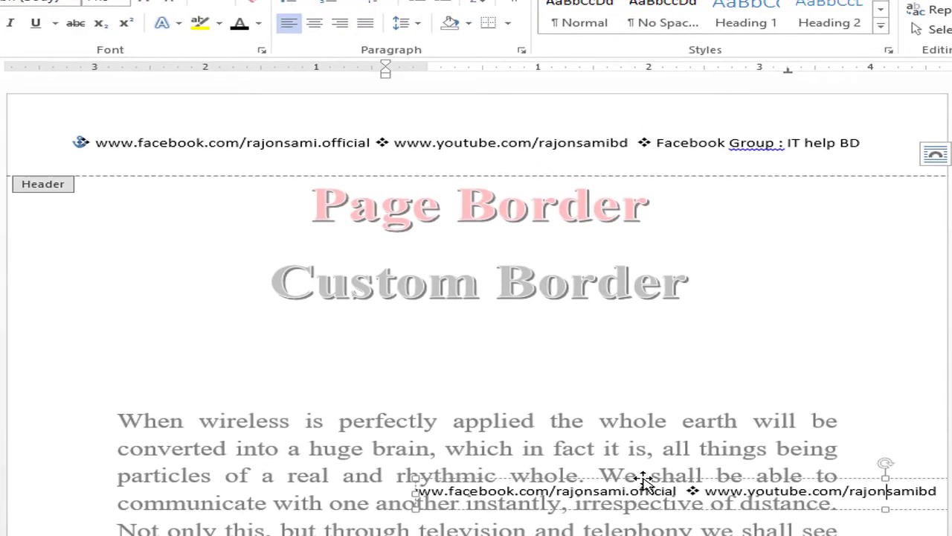
- Copy the upright links box to the left page edge, rotated to read bottom to top
mouse_move(644, 479)
mouse_down()
mouse_move(167, 312)
mouse_move(251, 312)
mouse_move(223, 312)
mouse_up()
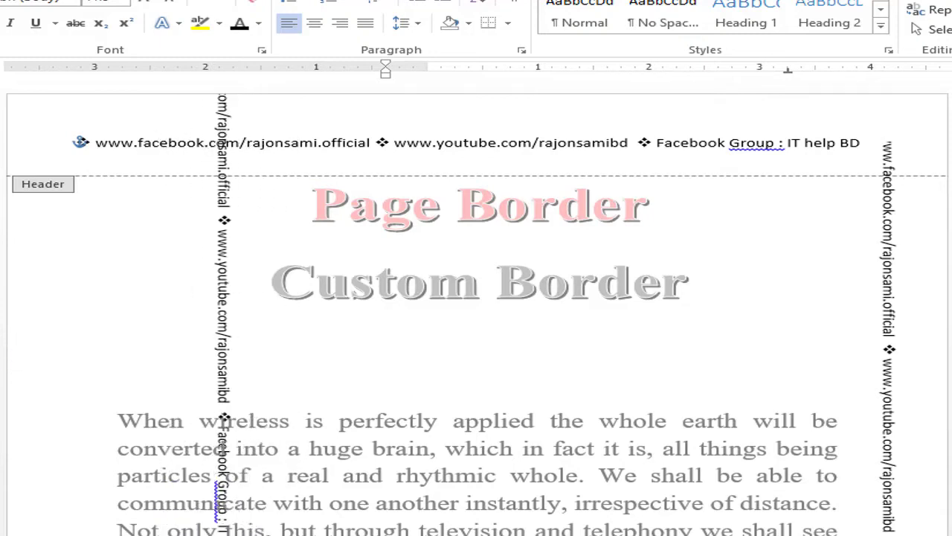
mouse_move(223, 417)
mouse_down()
mouse_move(122, 395)
mouse_move(153, 392)
mouse_up()
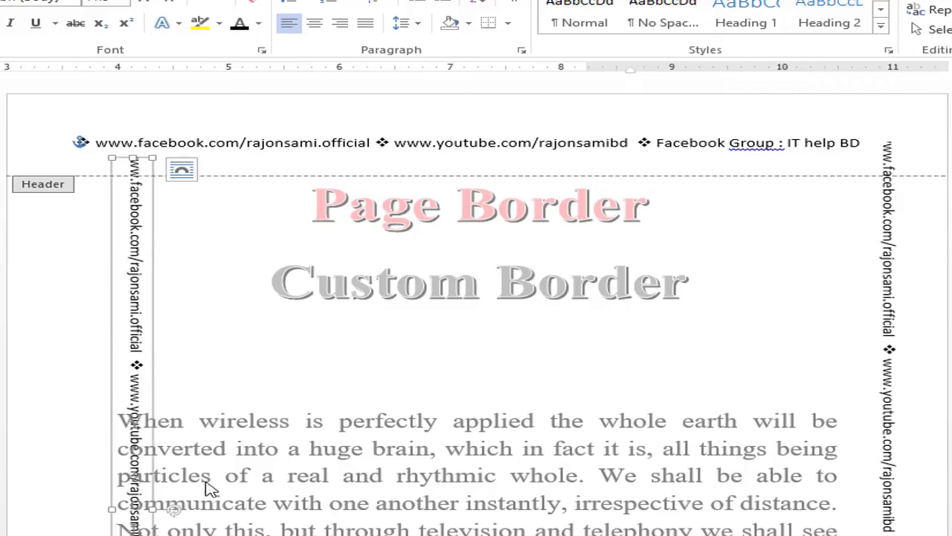
scroll(167, 470, down, 1)
drag(173, 468, 17, 424)
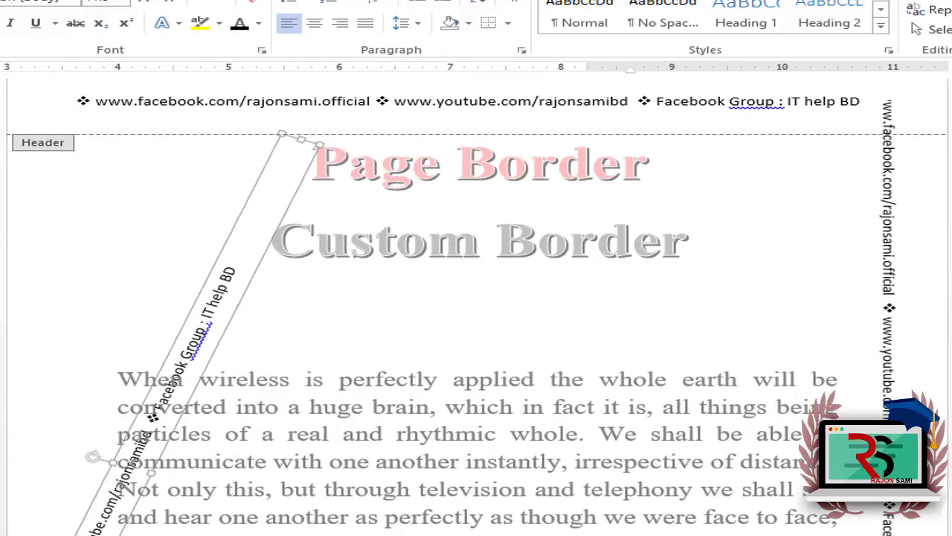
drag(16, 424, 64, 460)
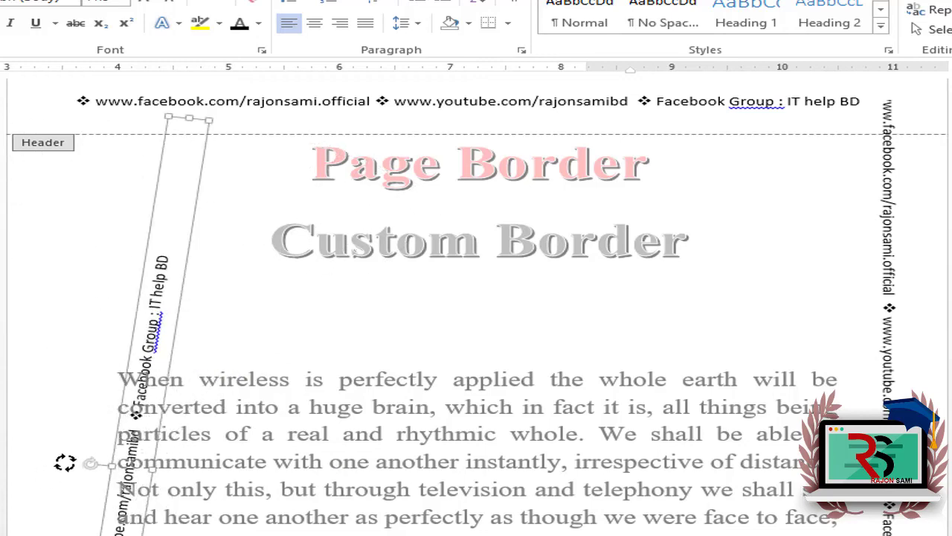
drag(204, 100, 76, 119)
scroll(856, 297, down, 1)
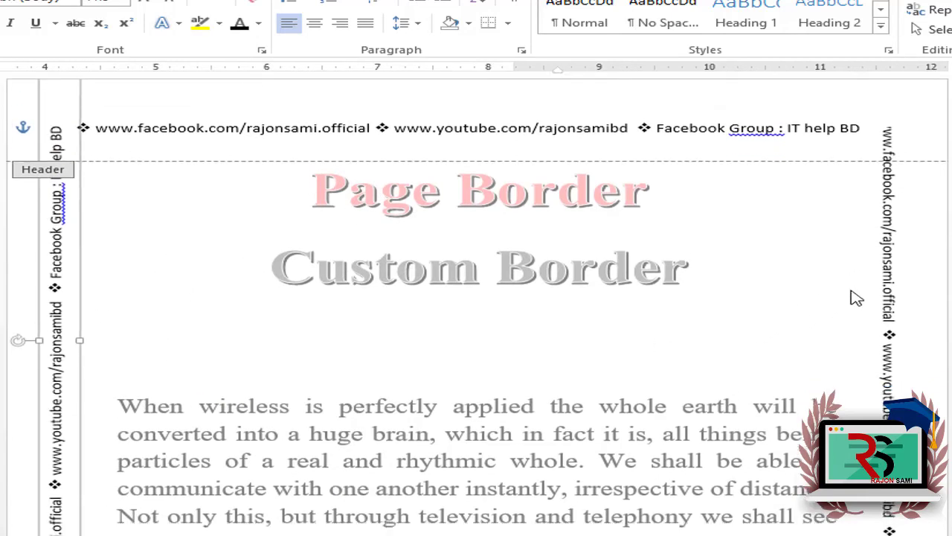
scroll(669, 334, down, 2)
scroll(669, 334, down, 2)
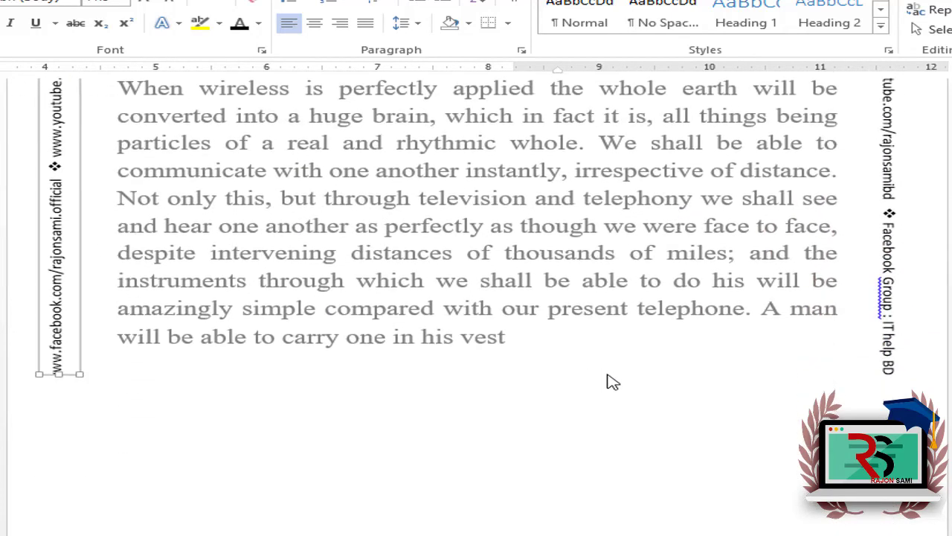
- Drag-copy the facebook link from the header into the left side box
scroll(610, 381, down, 2)
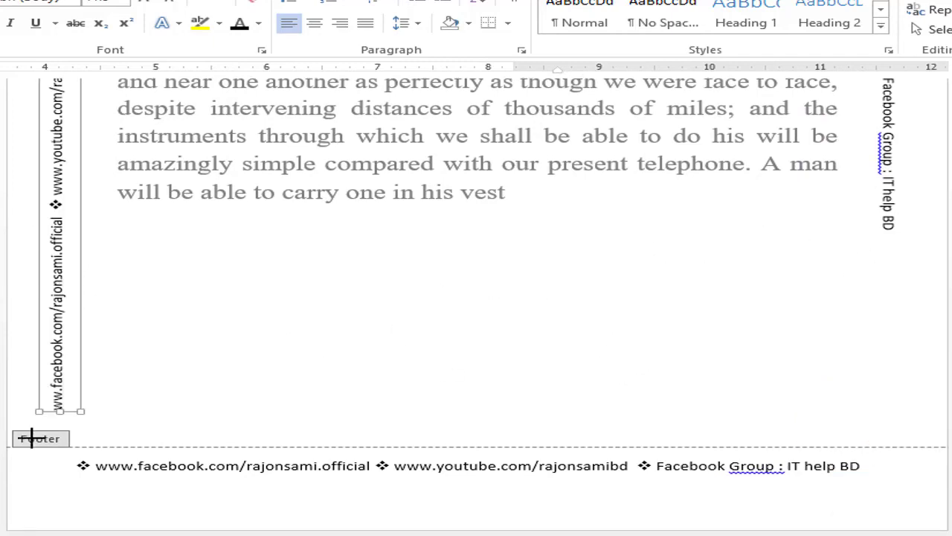
drag(61, 230, 42, 468)
scroll(148, 409, up, 4)
scroll(147, 410, up, 1)
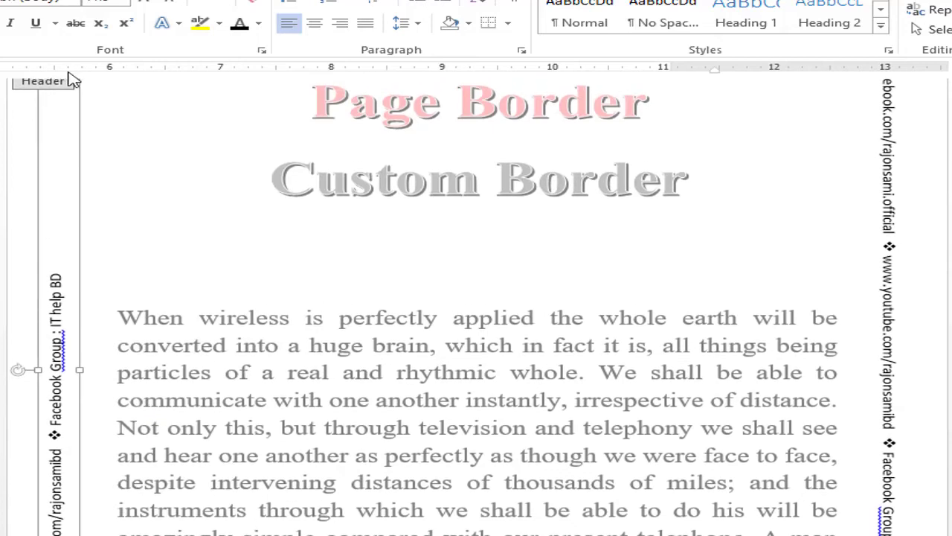
scroll(58, 269, up, 3)
click(244, 112)
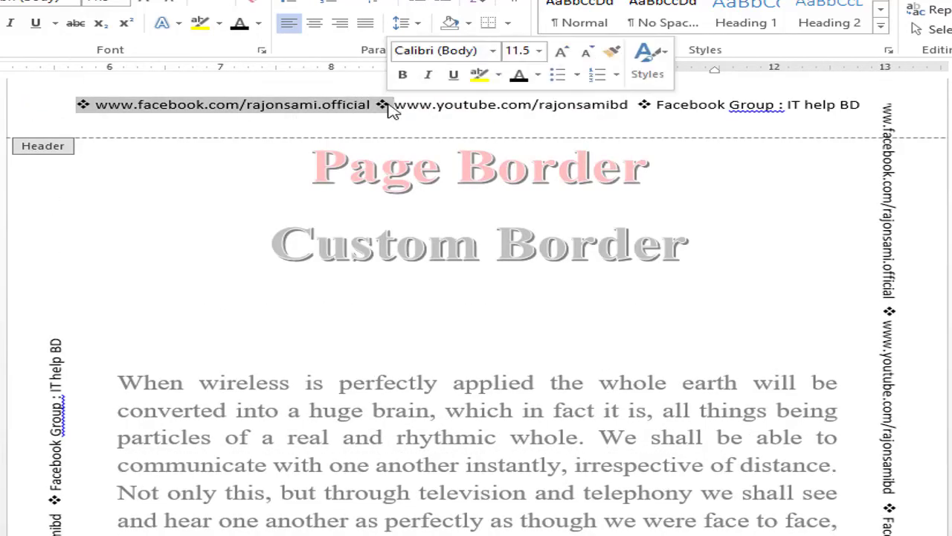
drag(387, 106, 483, 425)
scroll(231, 335, down, 10)
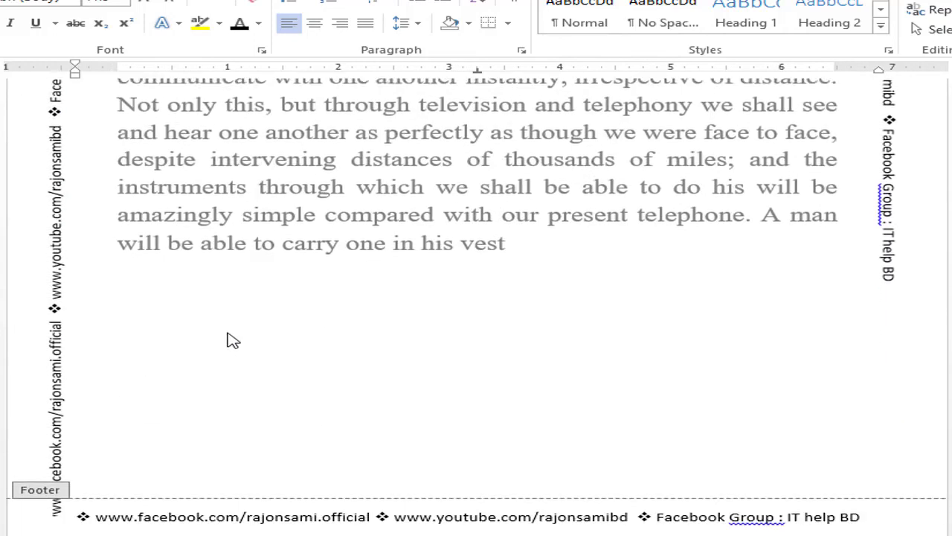
scroll(227, 340, up, 6)
scroll(191, 362, up, 3)
- Undo the old right box and place a mirrored copy of the left box on the right edge
key(ctrl+z)
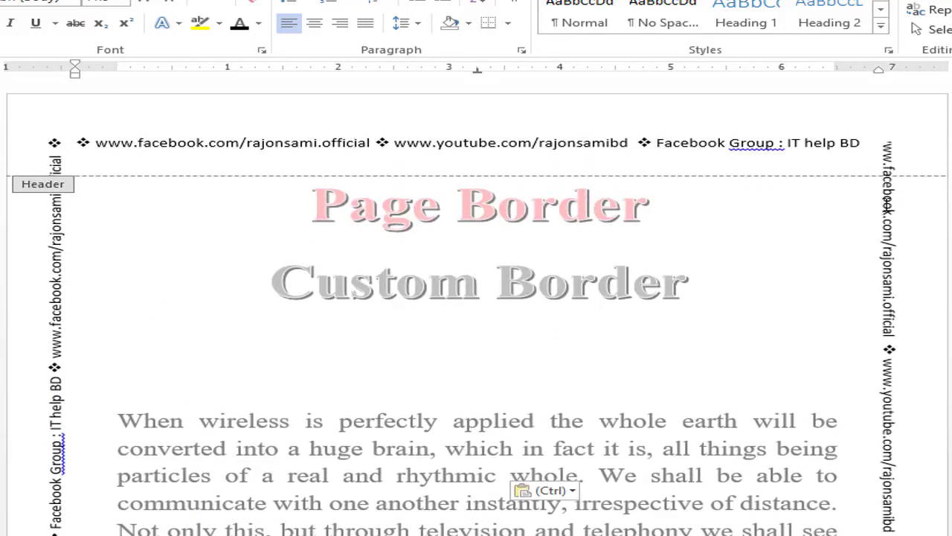
key(ctrl+z)
key(ctrl+z)
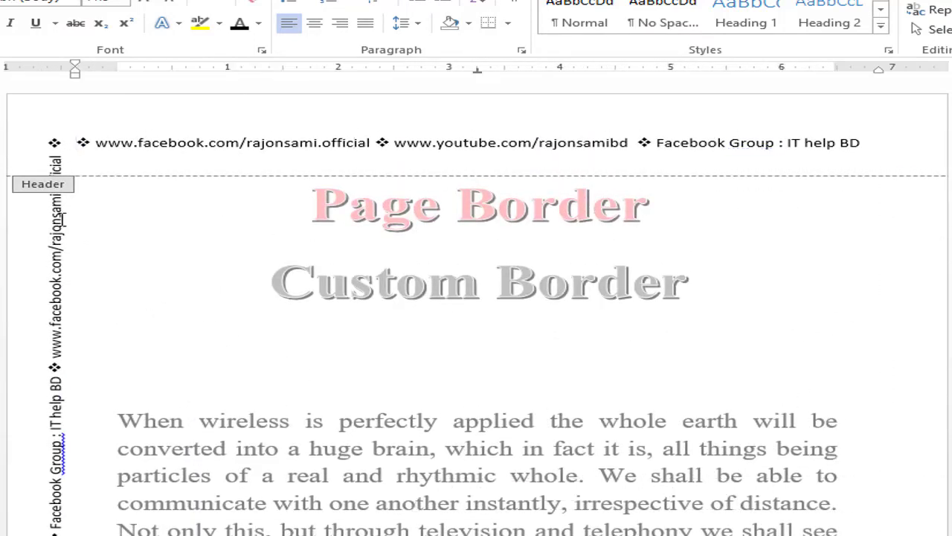
key(ctrl+z)
key(ctrl+y)
drag(826, 434, 944, 457)
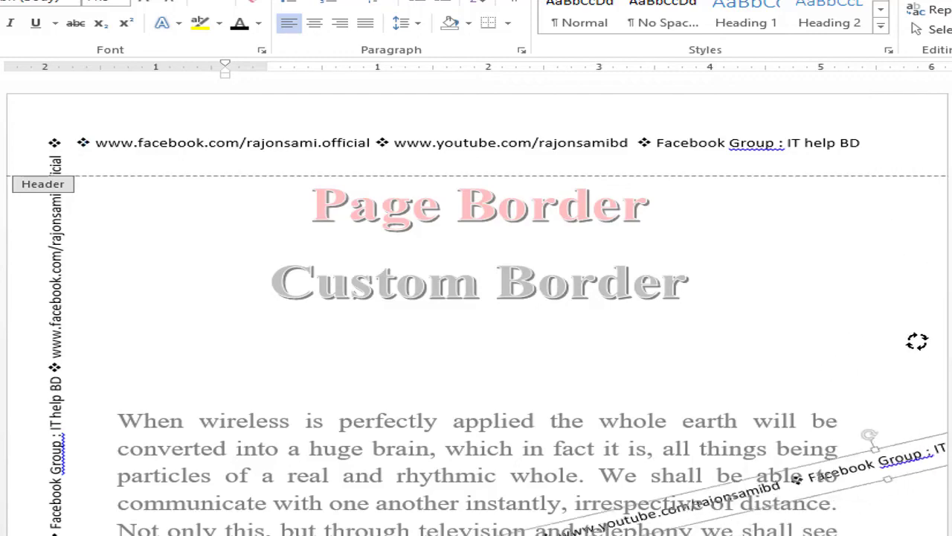
drag(839, 463, 922, 462)
scroll(586, 394, down, 10)
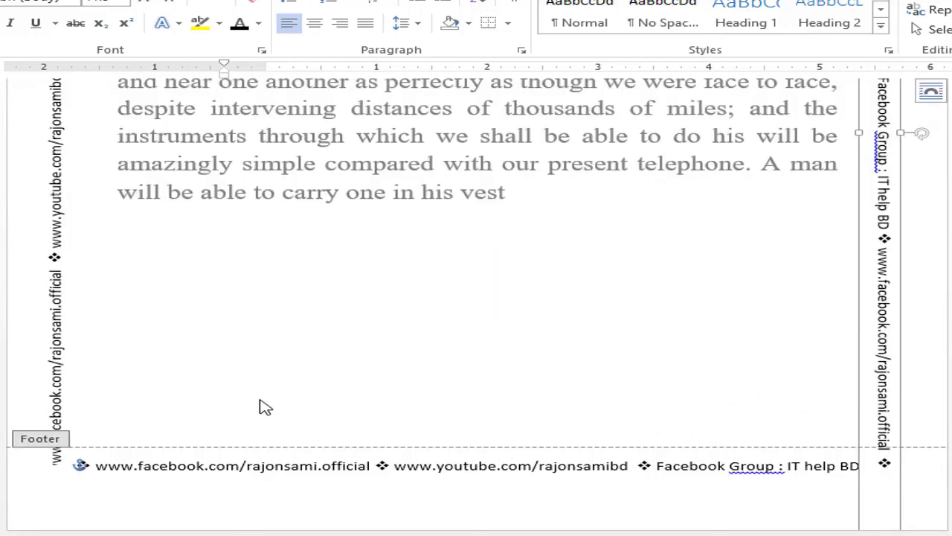
scroll(409, 404, up, 1)
scroll(408, 402, up, 3)
scroll(408, 400, up, 1)
- Close the header and insert a page break after the word 'vest' for a blank second page
double_click(352, 335)
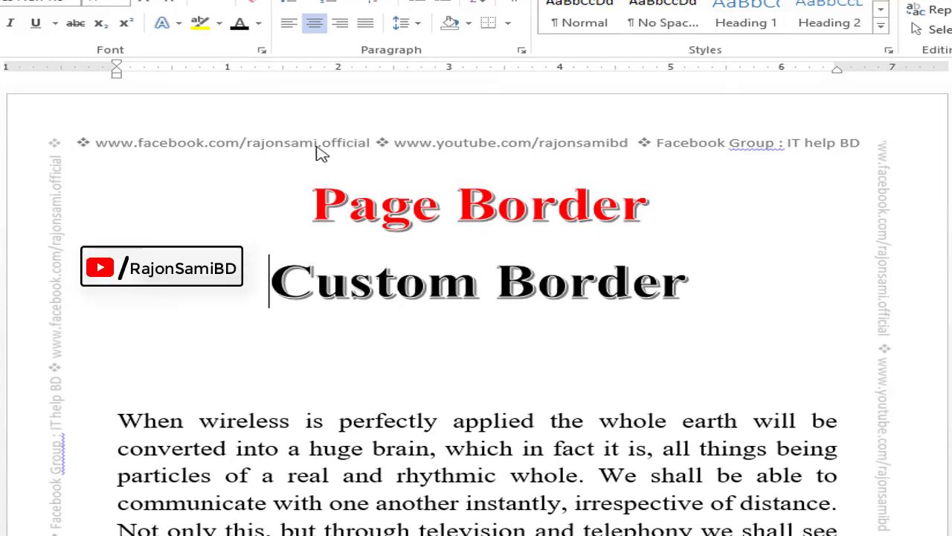
scroll(879, 175, down, 5)
click(547, 203)
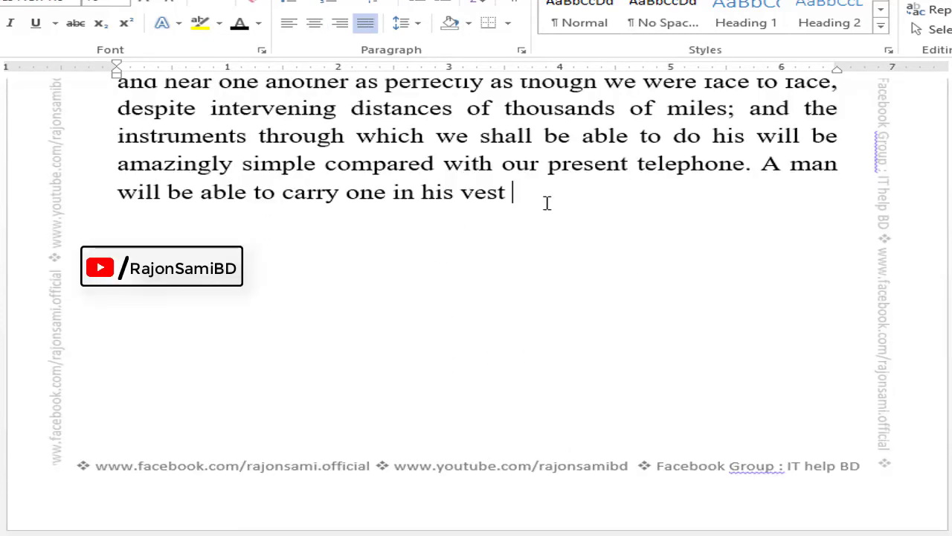
key(ctrl+Return)
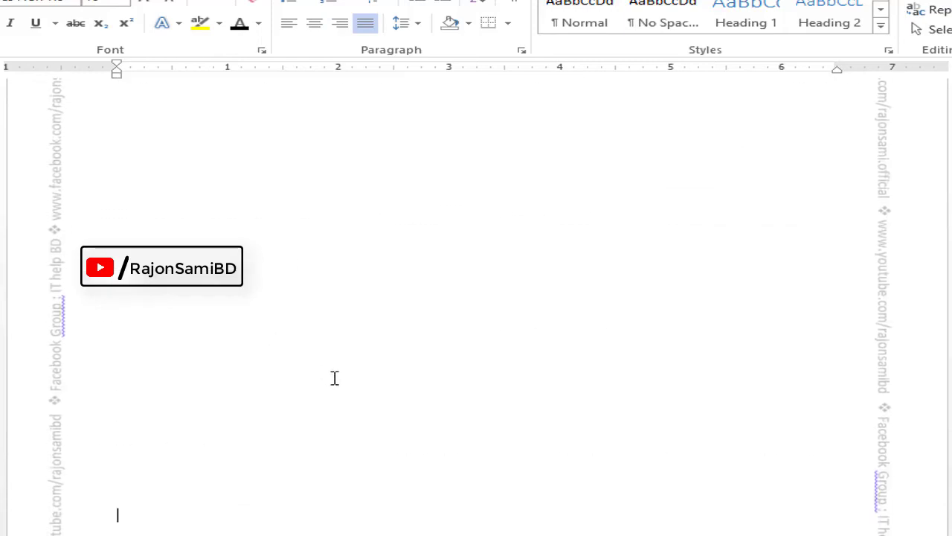
scroll(414, 417, up, 3)
scroll(483, 446, up, 3)
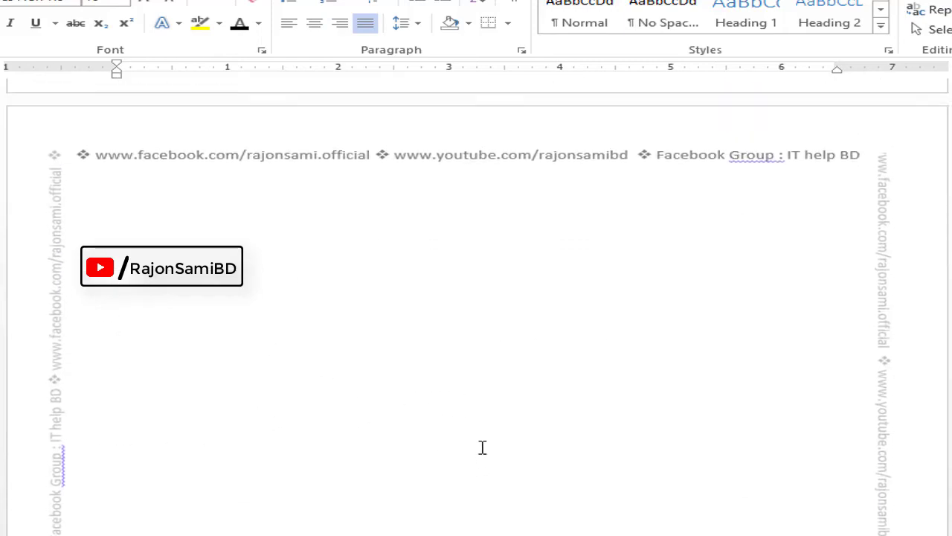
scroll(483, 446, up, 5)
scroll(483, 446, up, 2)
scroll(247, 220, up, 5)
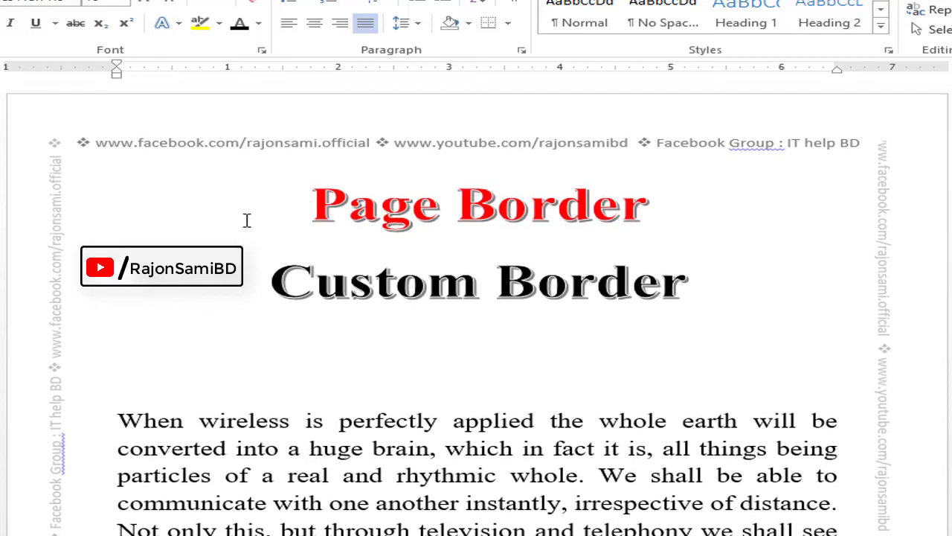
double_click(187, 125)
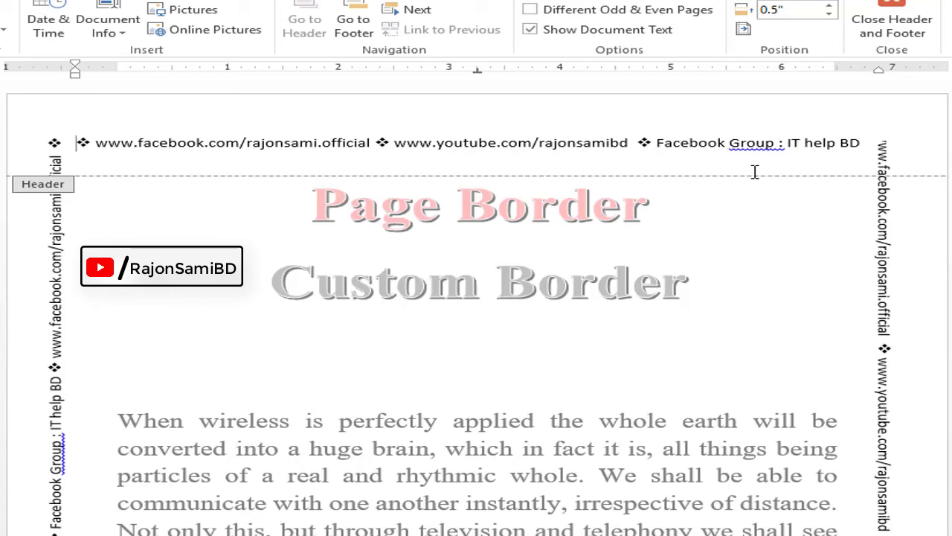
click(176, 460)
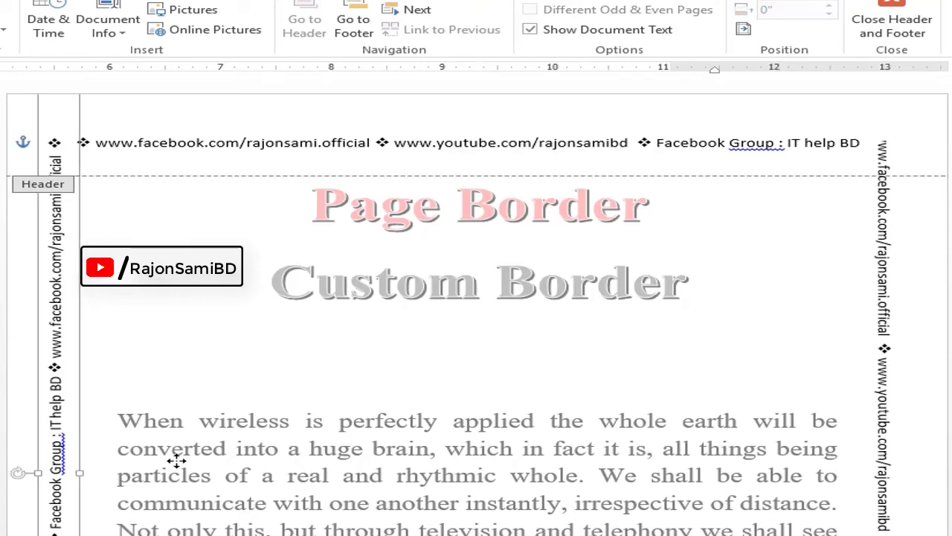
click(809, 258)
double_click(638, 325)
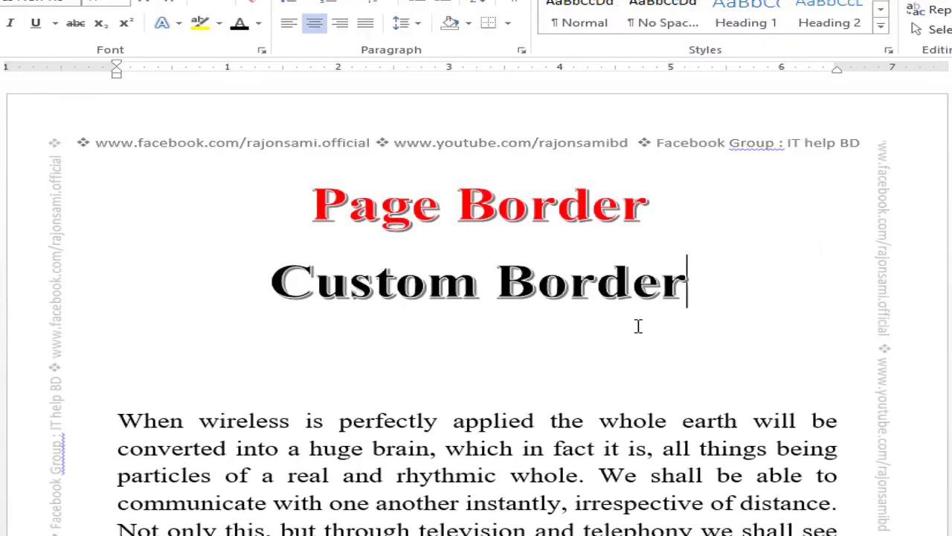